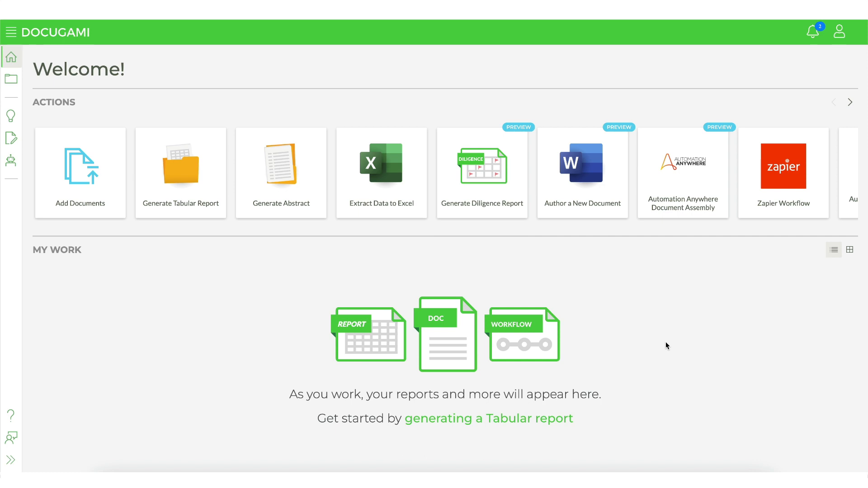
Step: Start authoring a new document in a project named myproject1 based on the Commercial Lease sample doc set
{"action": "left_click", "coordinate": [583, 193]}
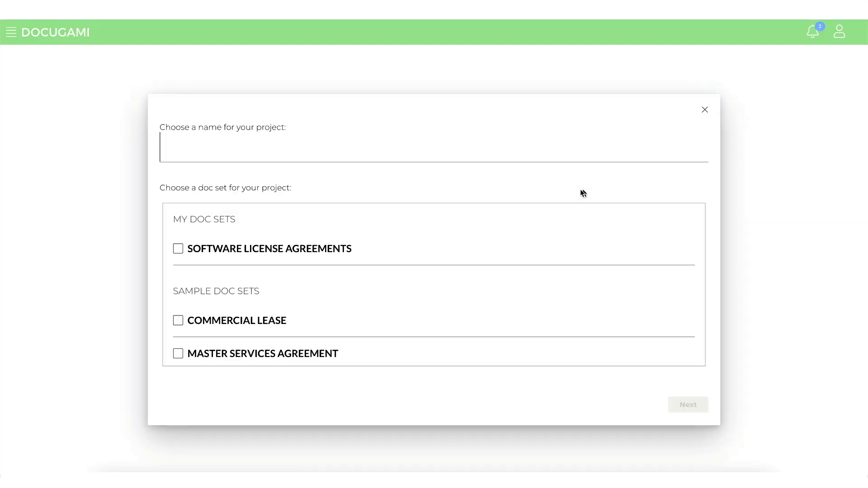
{"action": "type", "text": "myproje"}
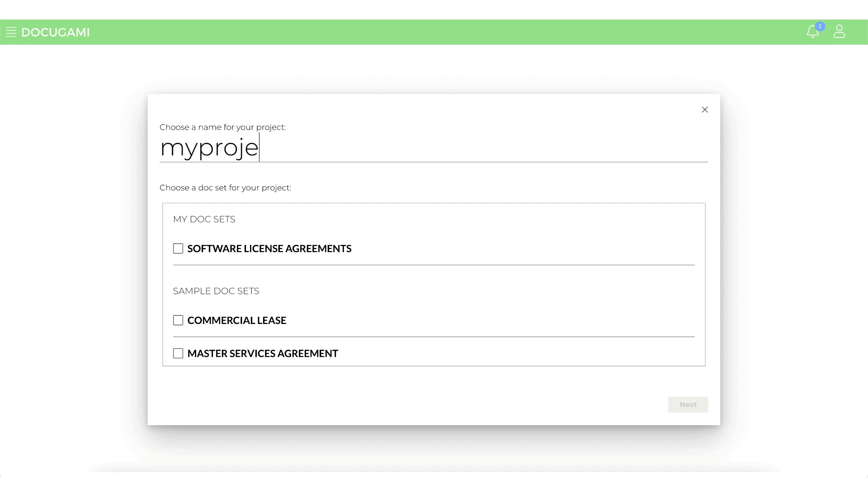
{"action": "type", "text": "ct1"}
{"action": "left_click", "coordinate": [178, 320]}
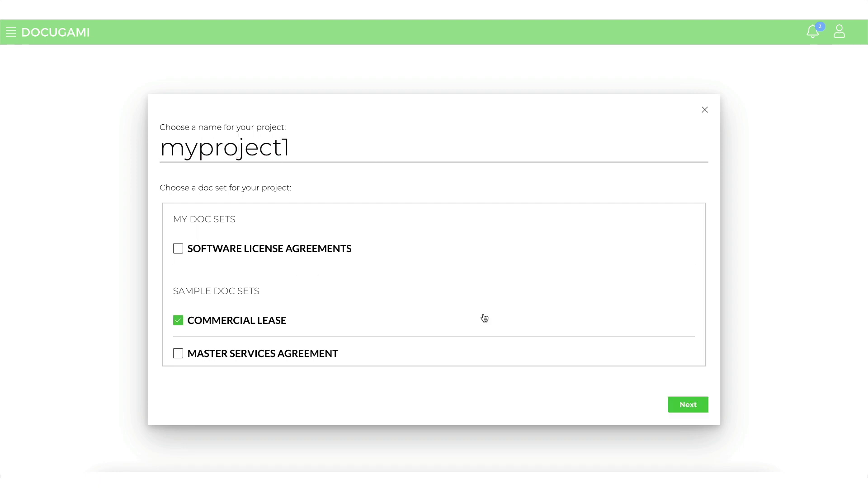
{"action": "left_click", "coordinate": [687, 405]}
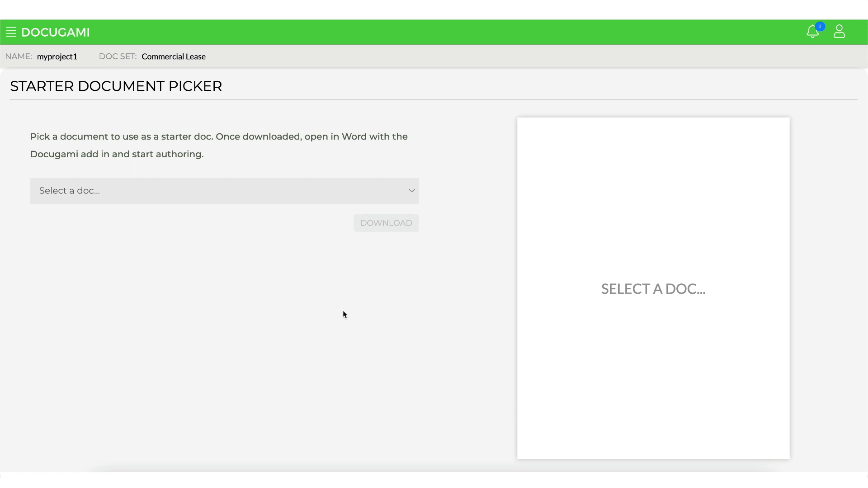
Step: Download TruTone Lane 1.docx as the starter document and follow the link to get the Docugami for Word add-in
{"action": "left_click", "coordinate": [380, 192]}
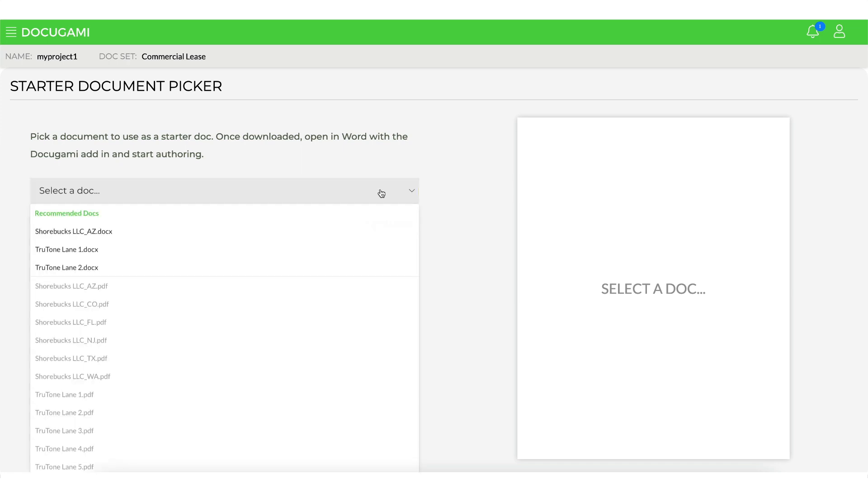
{"action": "left_click", "coordinate": [100, 250]}
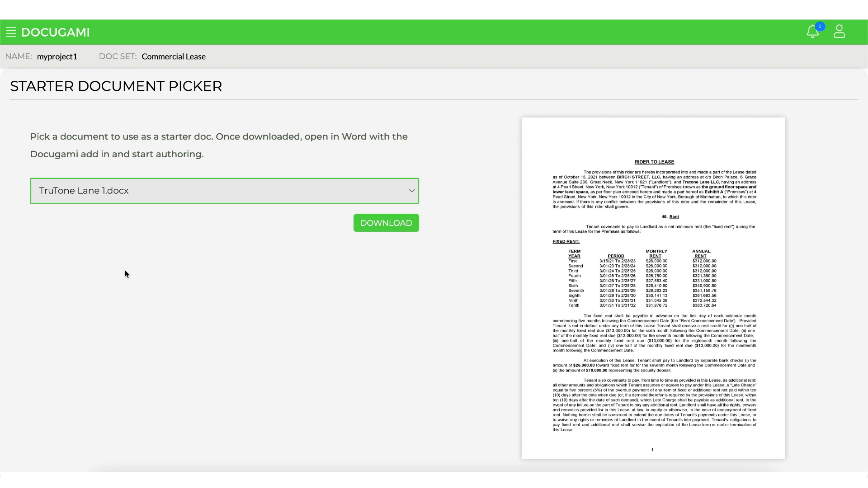
{"action": "left_click", "coordinate": [376, 223]}
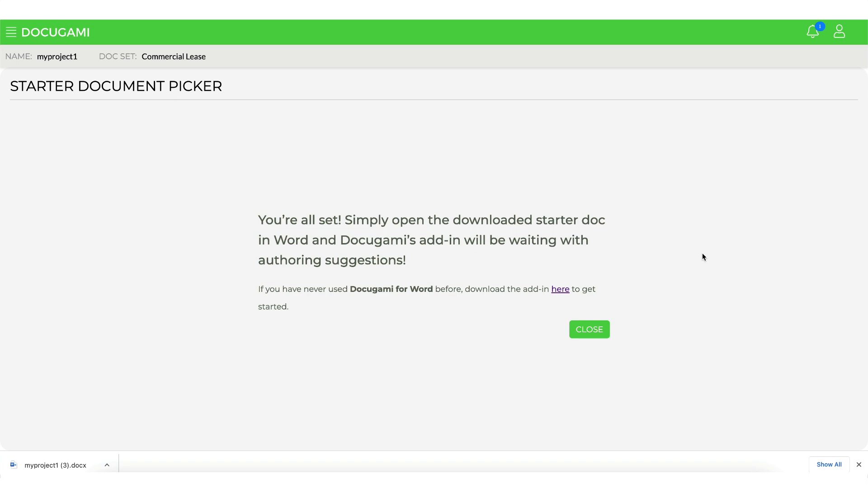
{"action": "left_click", "coordinate": [563, 292]}
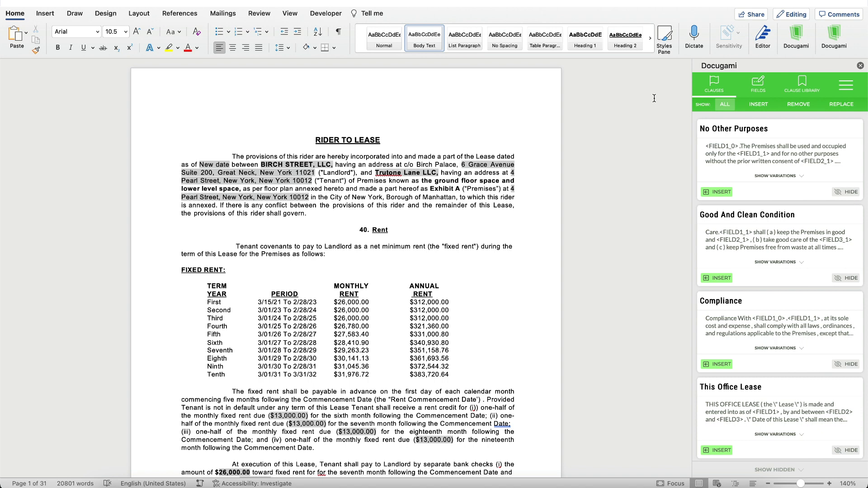
Step: Filter the clause suggestions to insertions and examine the No Other Purposes clause, its document location, variations and expanded view
{"action": "left_click", "coordinate": [759, 104]}
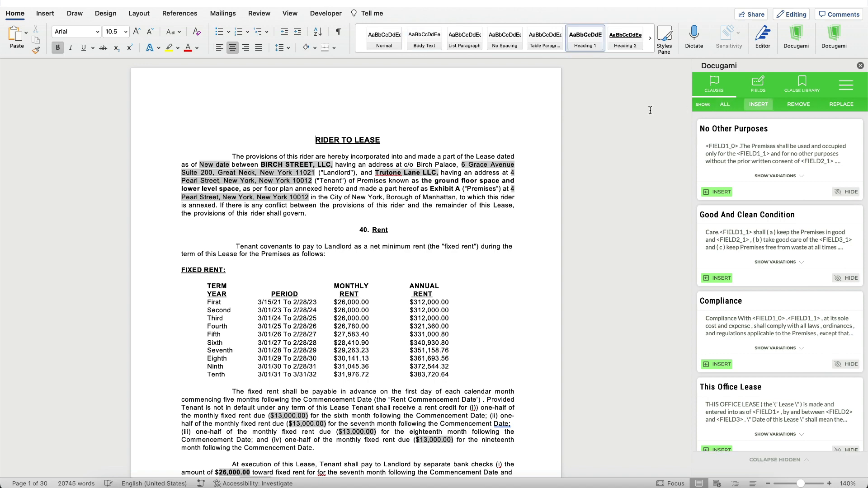
{"action": "left_click", "coordinate": [766, 155]}
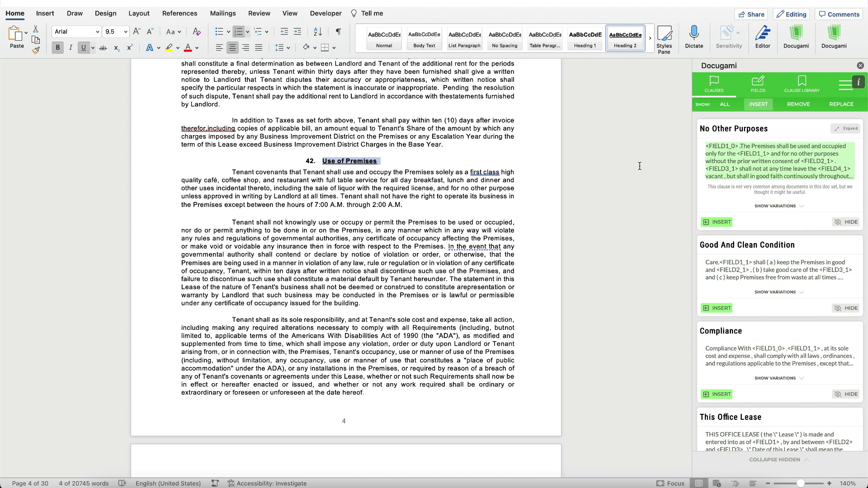
{"action": "left_click", "coordinate": [784, 206]}
{"action": "left_click", "coordinate": [847, 130]}
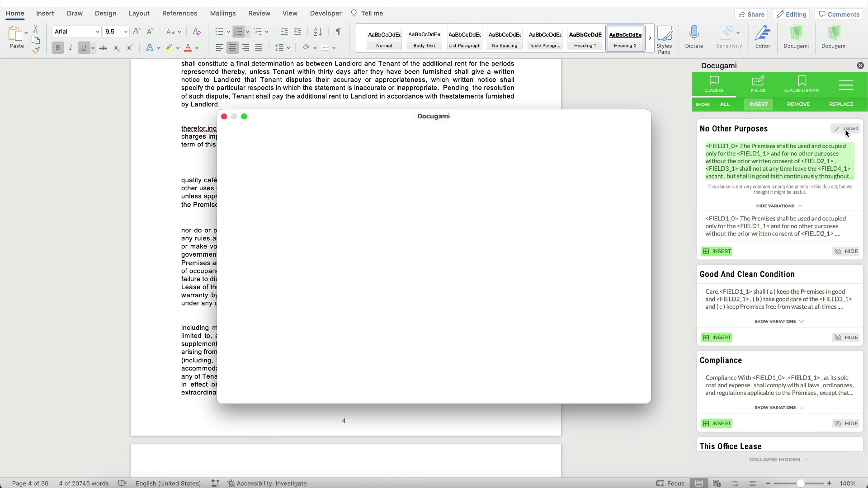
{"action": "left_click", "coordinate": [224, 116]}
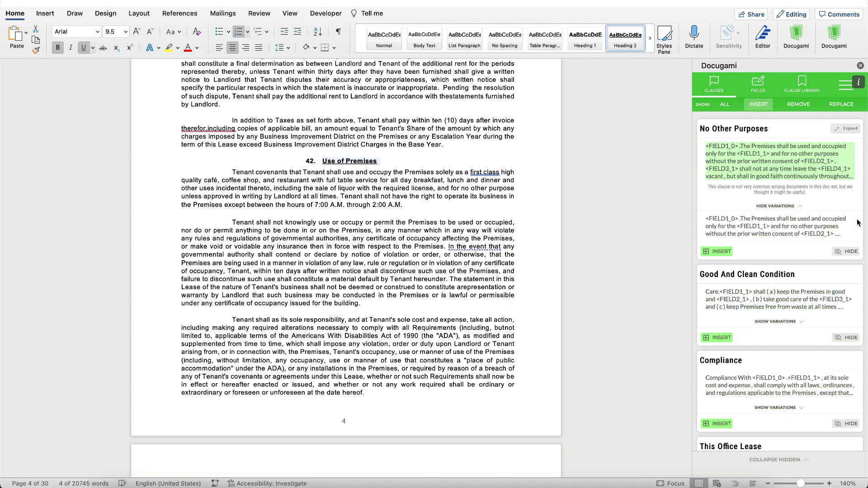
Step: Hide the No Other Purposes clause suggestion and restore it from the hidden suggestions
{"action": "left_click", "coordinate": [853, 252]}
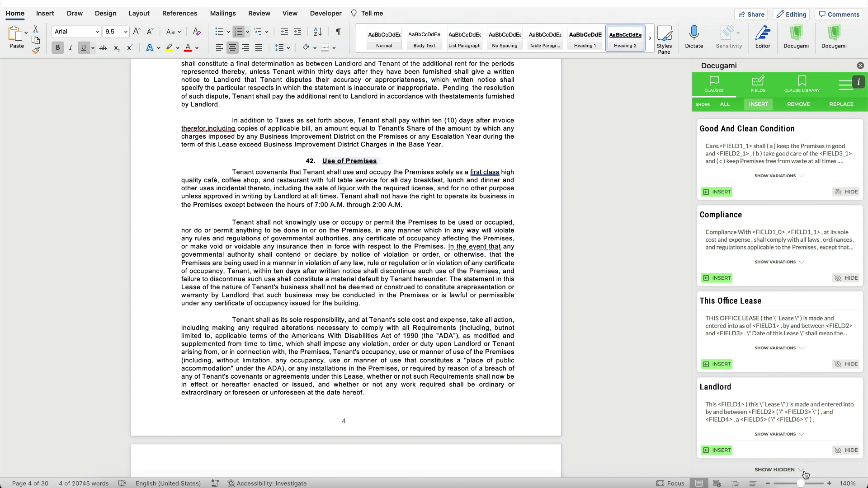
{"action": "left_click", "coordinate": [804, 471]}
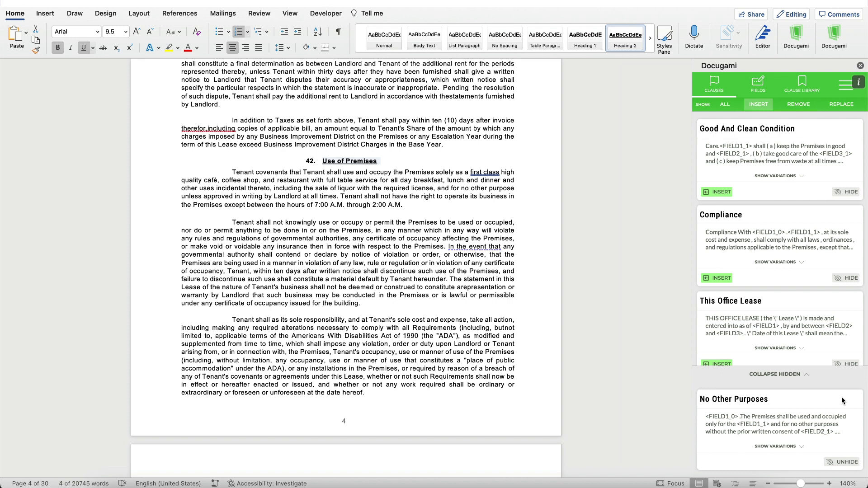
{"action": "left_click", "coordinate": [853, 462]}
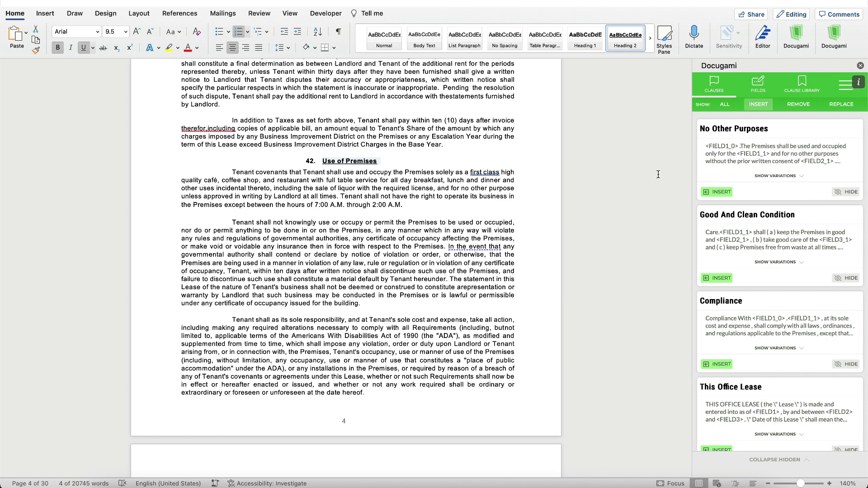
Step: Insert the suggested No Other Purposes clause below the Use of Premises heading
{"action": "mouse_move", "coordinate": [768, 166]}
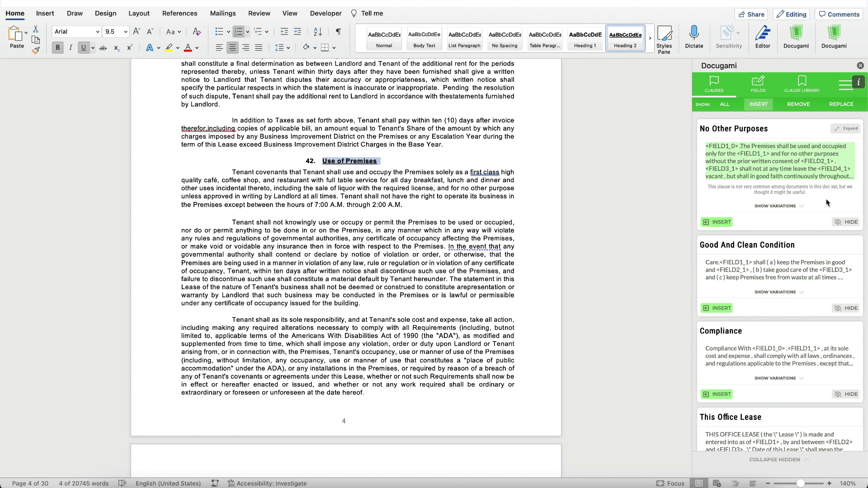
{"action": "left_click", "coordinate": [715, 222]}
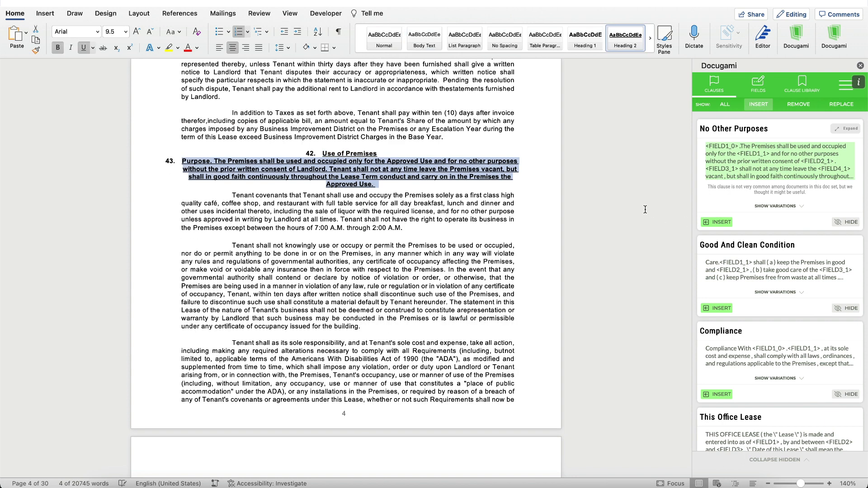
Step: Remove the suggested air purifying equipment clause from the lease and show the replacement suggestions
{"action": "left_click", "coordinate": [800, 106]}
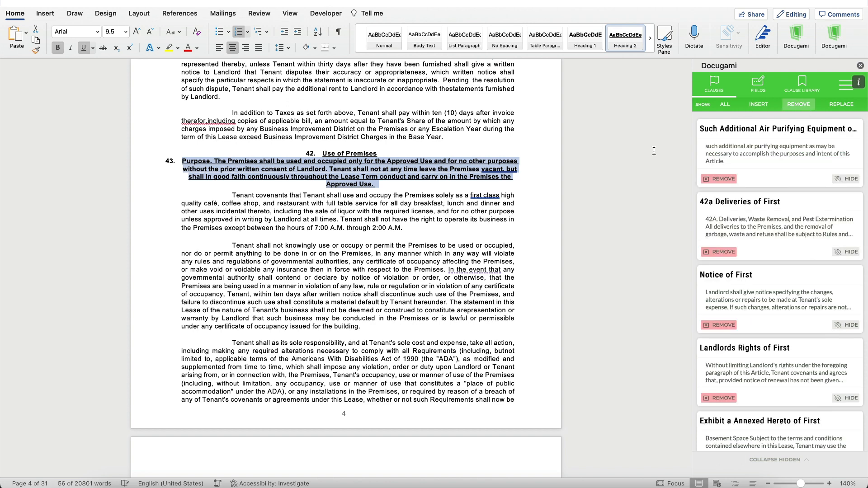
{"action": "left_click", "coordinate": [772, 154]}
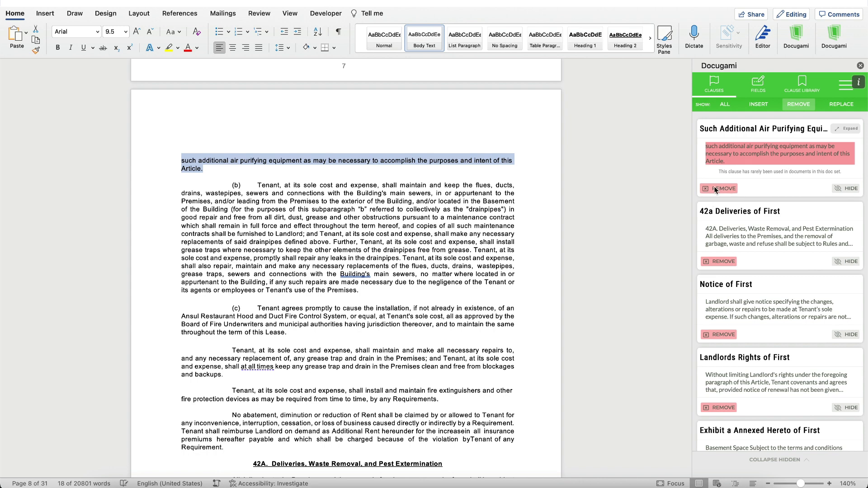
{"action": "key", "text": "Delete"}
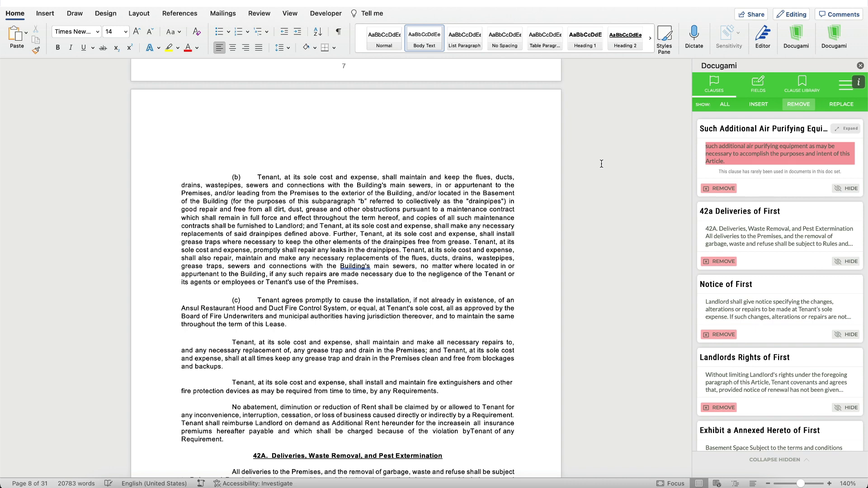
{"action": "left_click", "coordinate": [839, 102]}
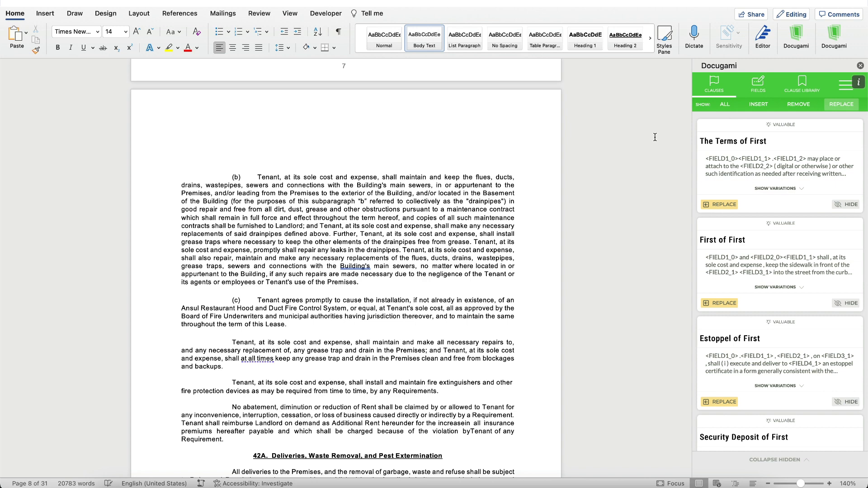
Step: Set the lease's Date field to 7/20/23
{"action": "left_click", "coordinate": [753, 86]}
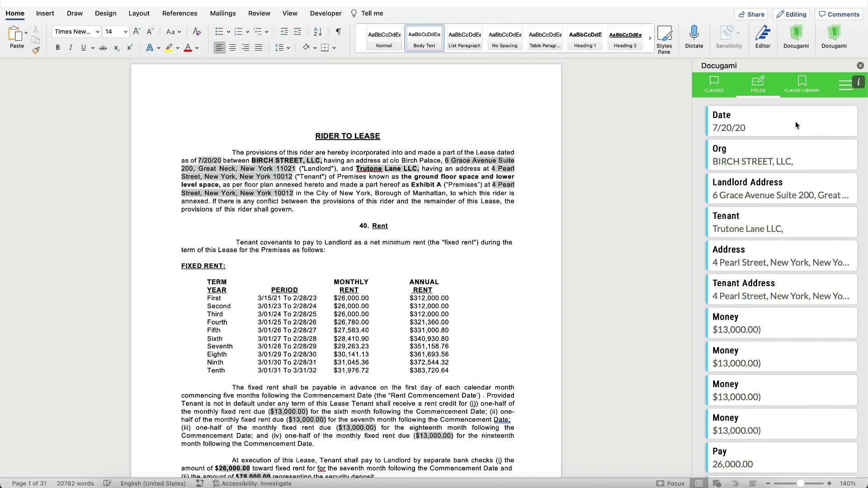
{"action": "left_click", "coordinate": [781, 127]}
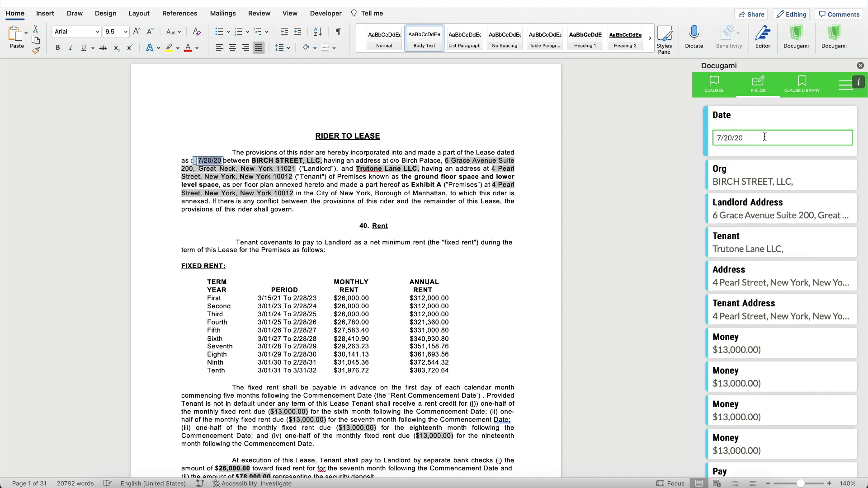
{"action": "key", "text": "BackSpace"}
{"action": "type", "text": "3"}
{"action": "left_click", "coordinate": [616, 163]}
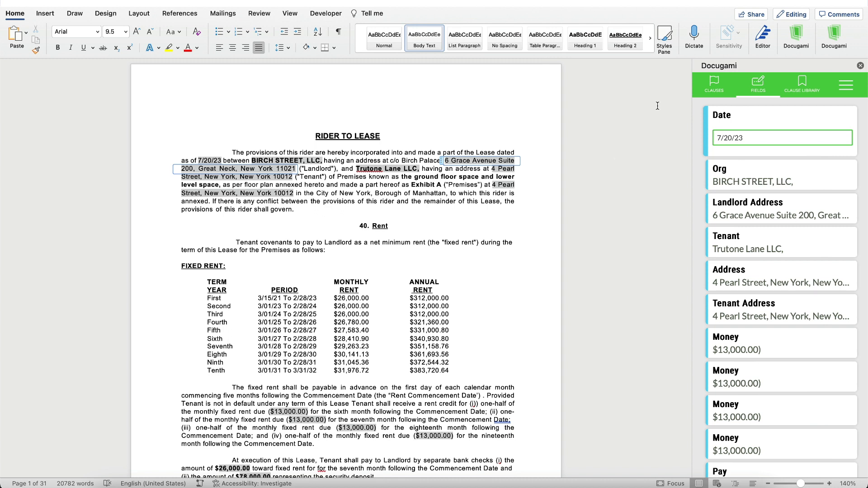
Step: Save the first paragraph under the Rent heading to the clause library as "New clause"
{"action": "left_click", "coordinate": [801, 84]}
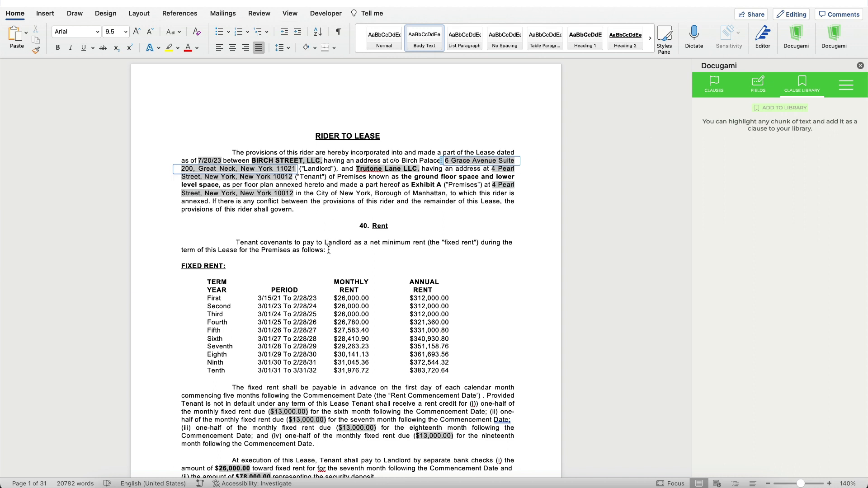
{"action": "left_click_drag", "start_coordinate": [329, 250], "coordinate": [236, 242]}
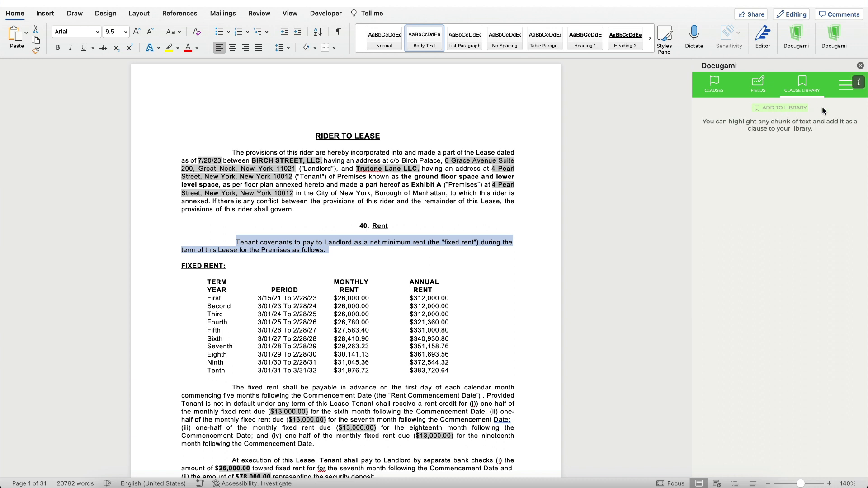
{"action": "left_click", "coordinate": [786, 108]}
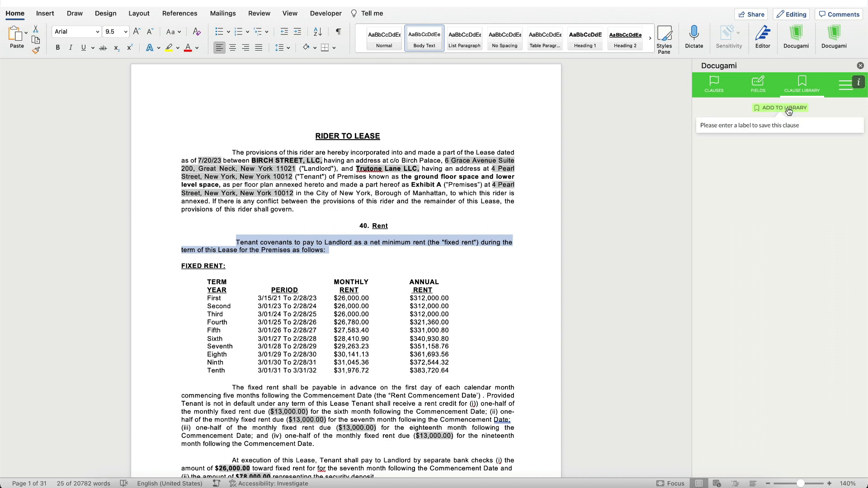
{"action": "type", "text": "New clause"}
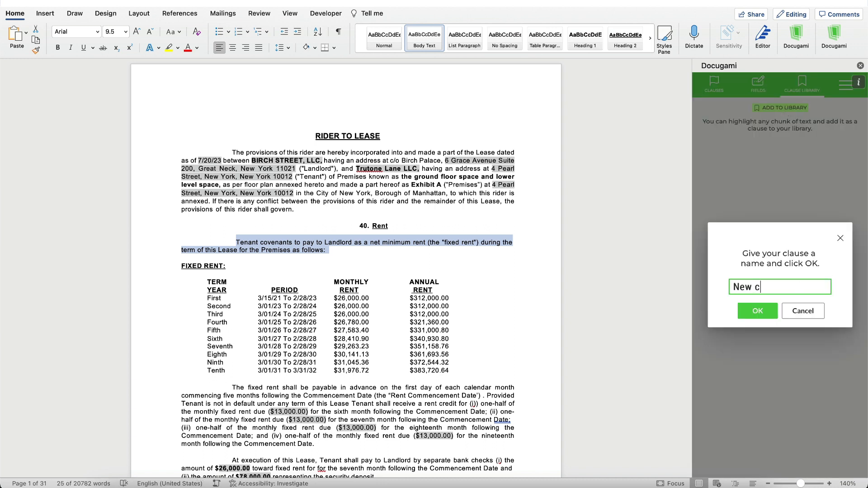
{"action": "left_click", "coordinate": [757, 312]}
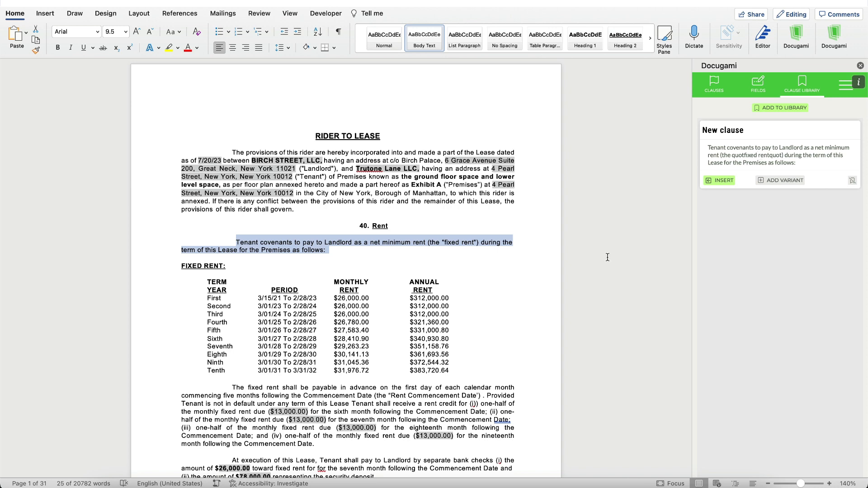
Step: Insert "New clause" from the clause library after the security deposit paragraph and view the clause's source details
{"action": "scroll", "coordinate": [521, 387], "scroll_direction": "down", "scroll_amount": 5}
{"action": "left_click", "coordinate": [395, 381]}
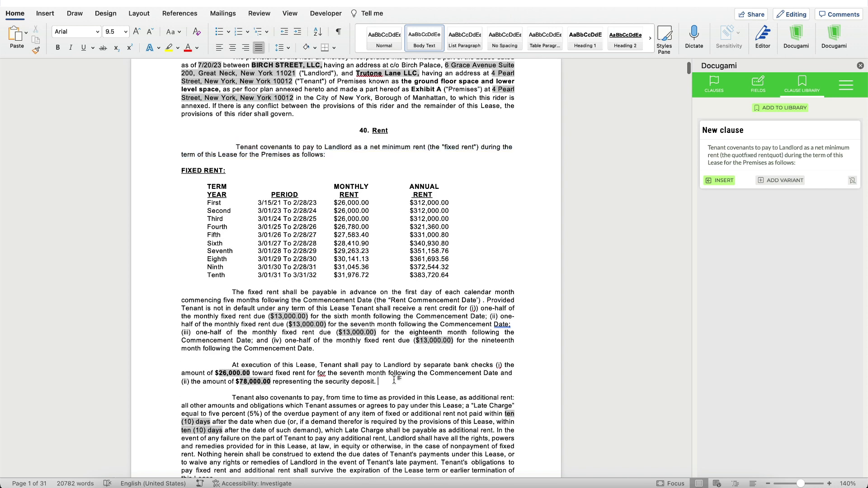
{"action": "left_click", "coordinate": [718, 181]}
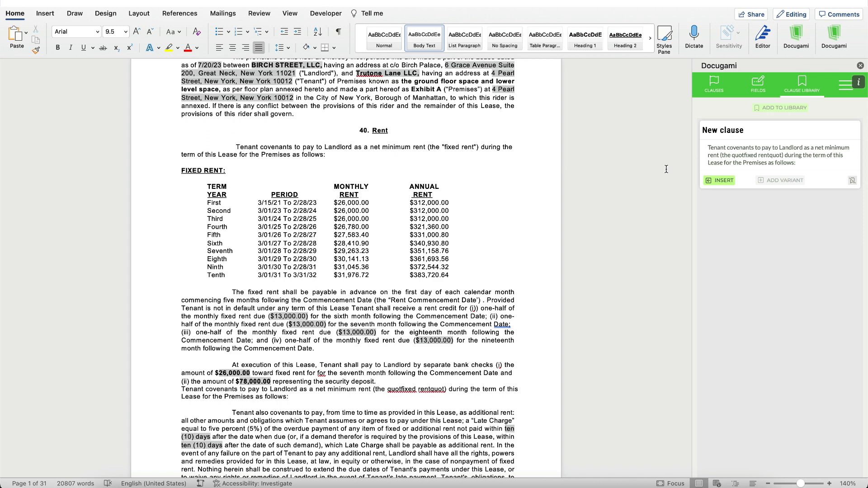
{"action": "left_click", "coordinate": [796, 153]}
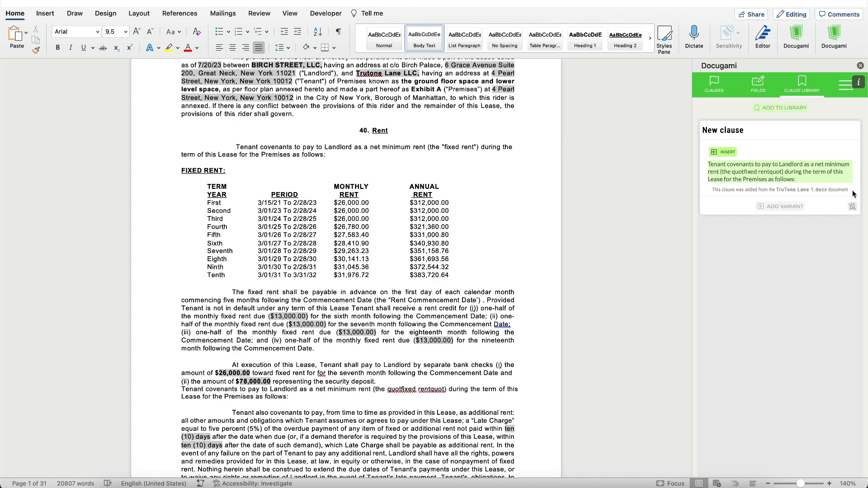
{"action": "scroll", "coordinate": [631, 252], "scroll_direction": "up", "scroll_amount": 3}
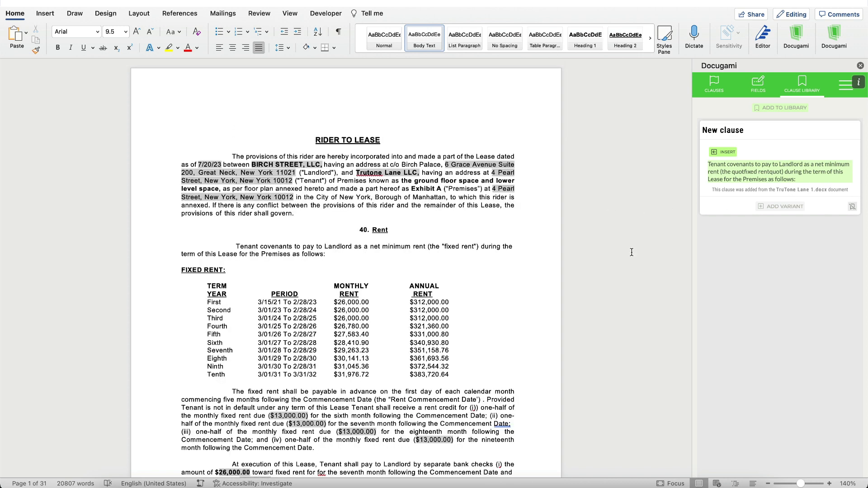